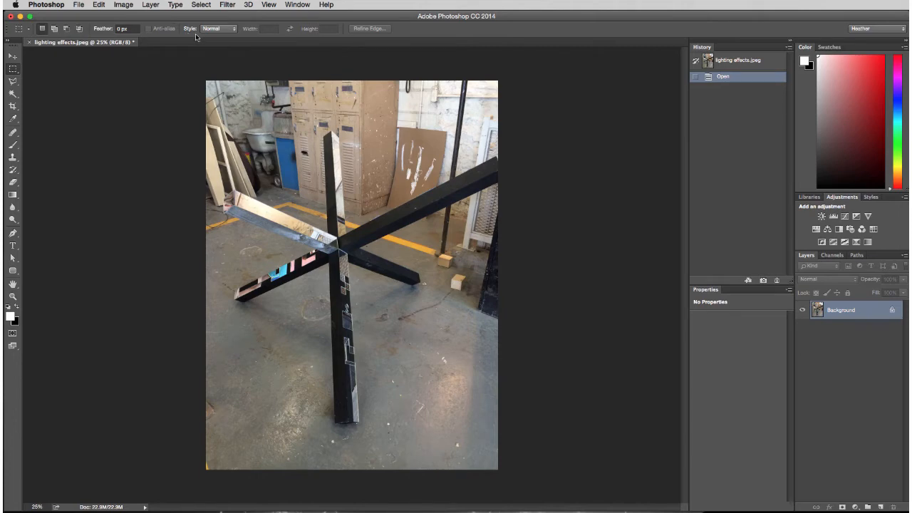
# Step: Convert the Background layer to a smart object
pyautogui.click(154, 6)
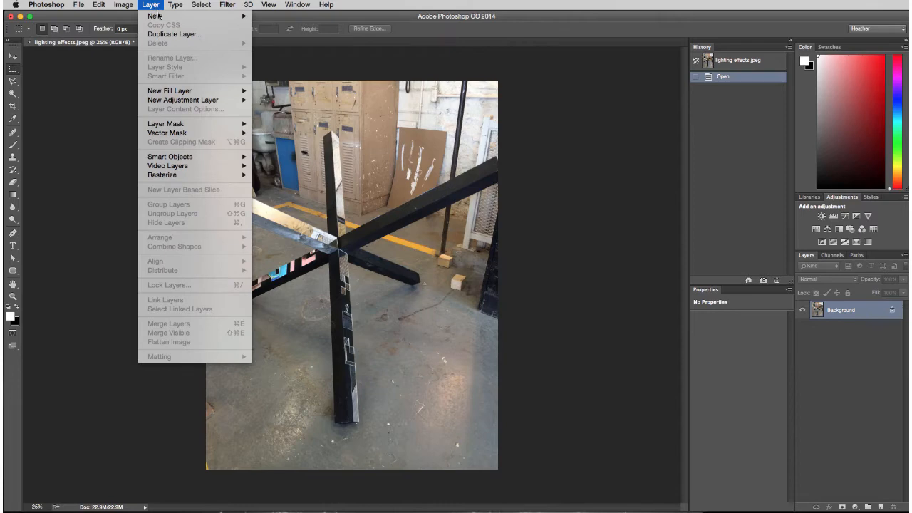
pyautogui.moveTo(197, 159)
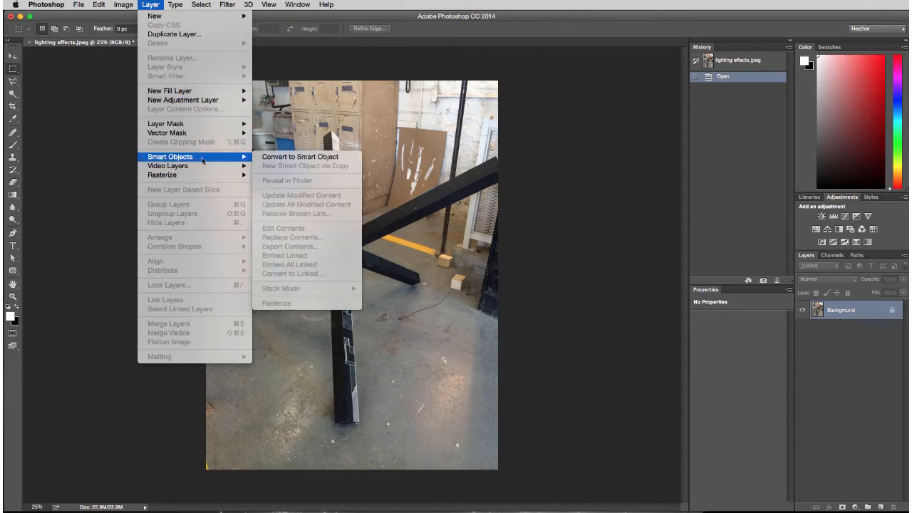
pyautogui.click(304, 158)
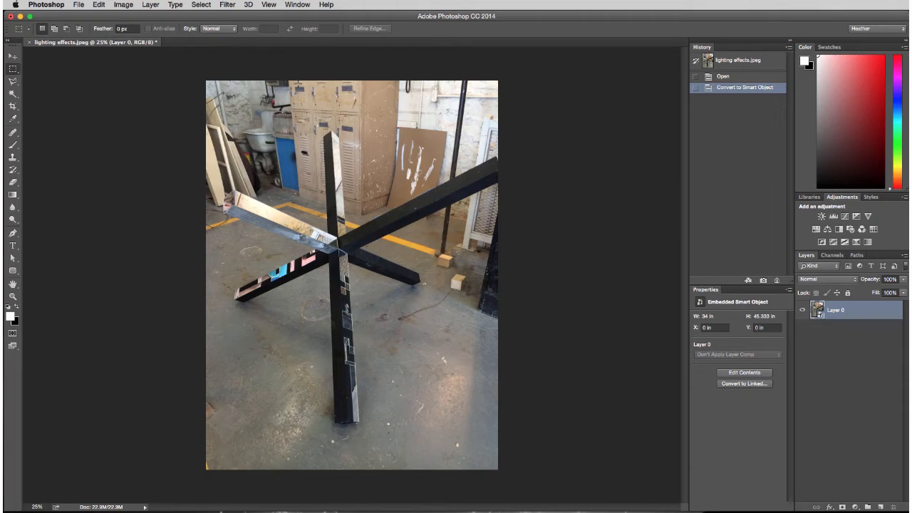
# Step: Start the Lighting Effects render filter on the smart object layer
pyautogui.click(228, 5)
pyautogui.moveTo(298, 168)
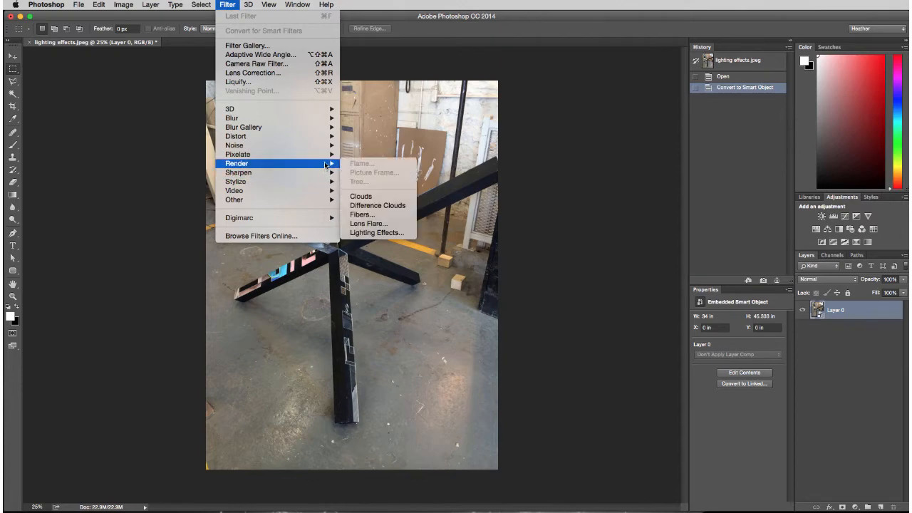
pyautogui.click(386, 236)
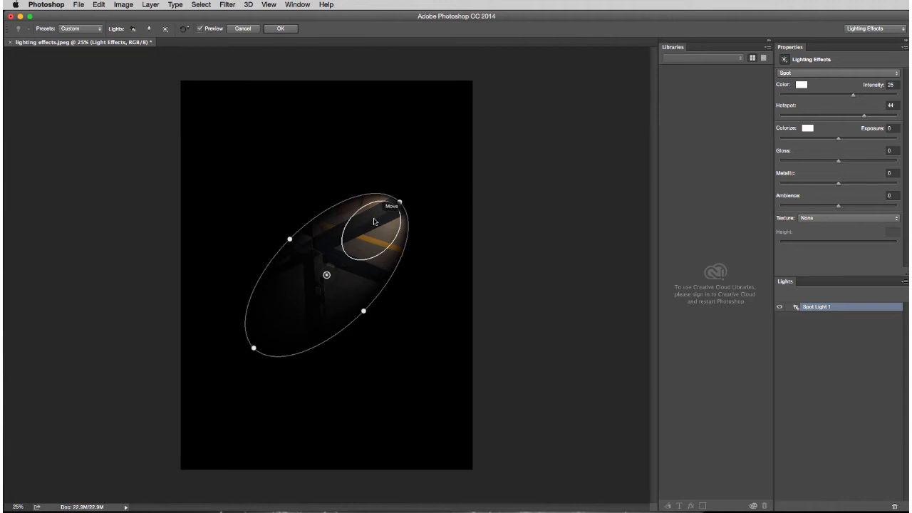
# Step: Try the Soft Omni, Soft Spotlight, Soft Direct Lights and Three Down lighting presets, and return to the Default preset
pyautogui.click(90, 30)
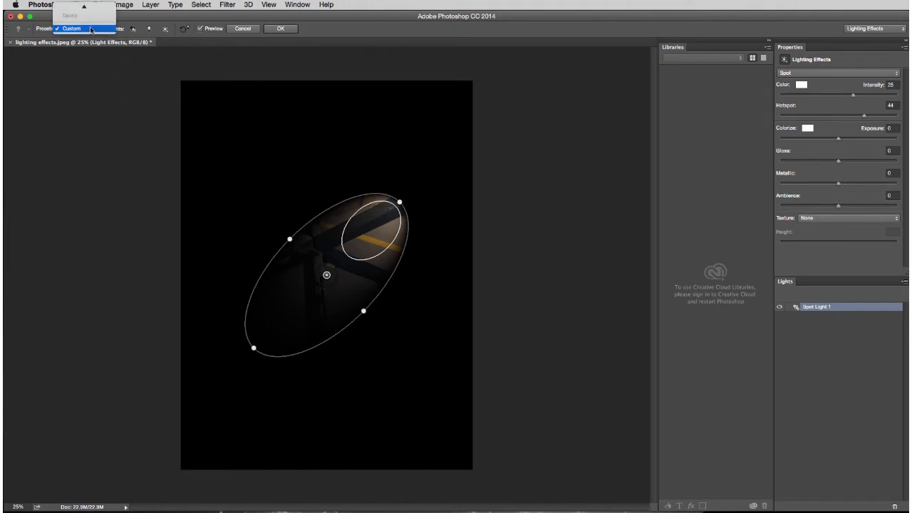
pyautogui.moveTo(87, 4)
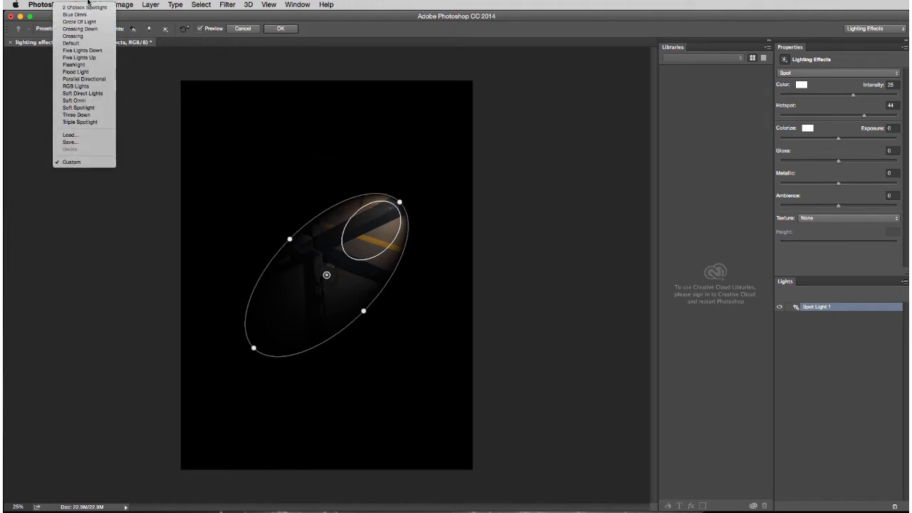
pyautogui.click(98, 104)
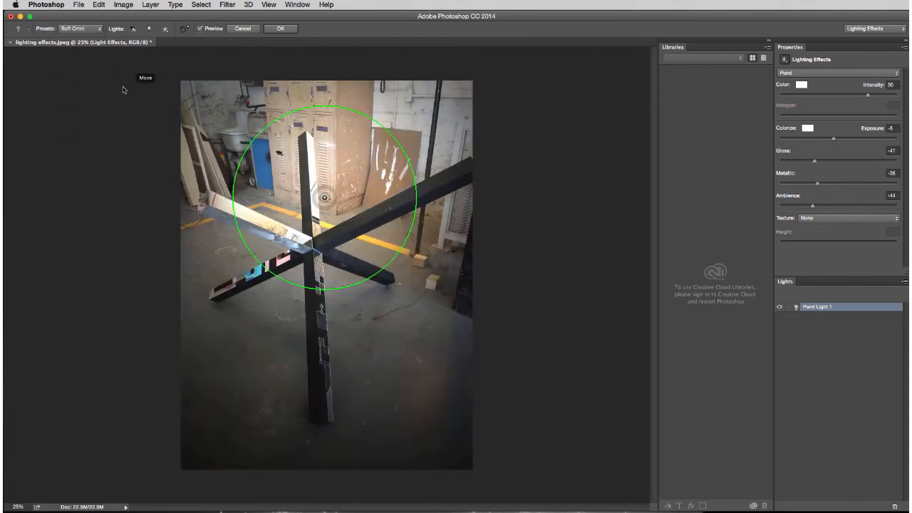
pyautogui.click(75, 28)
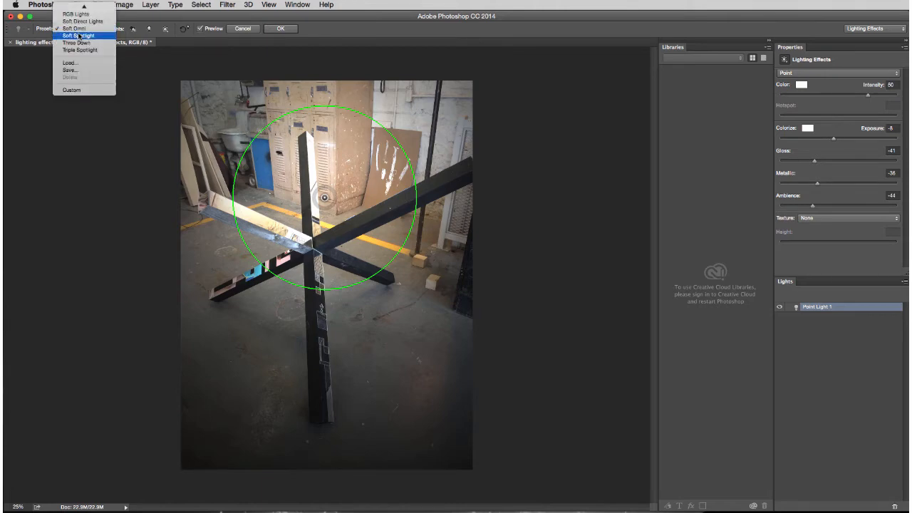
pyautogui.click(79, 35)
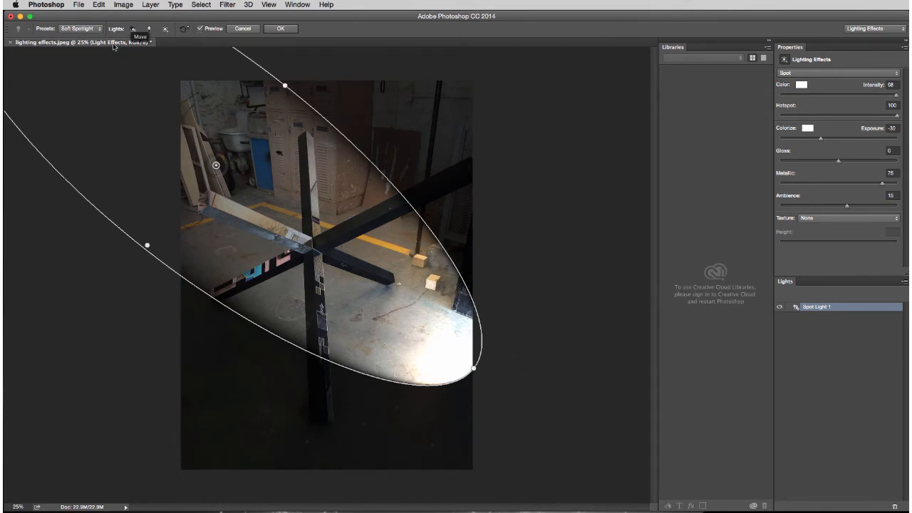
pyautogui.click(80, 29)
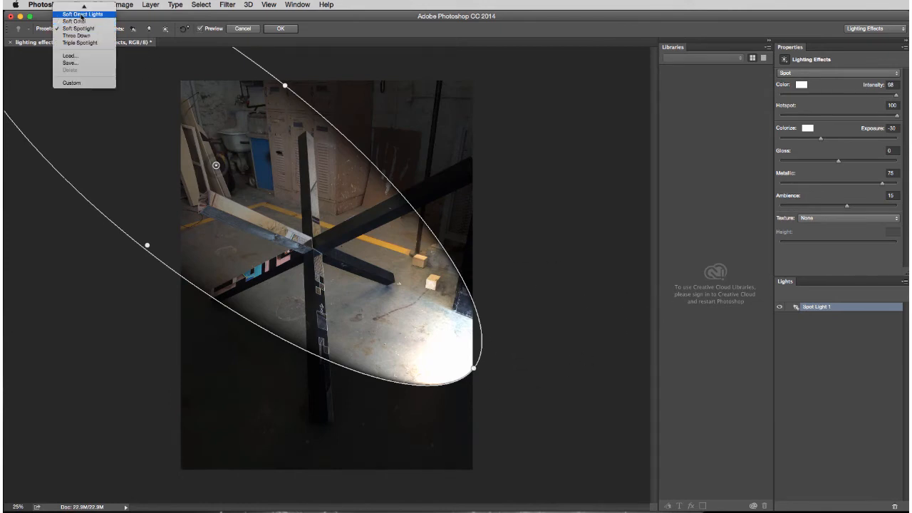
pyautogui.click(82, 13)
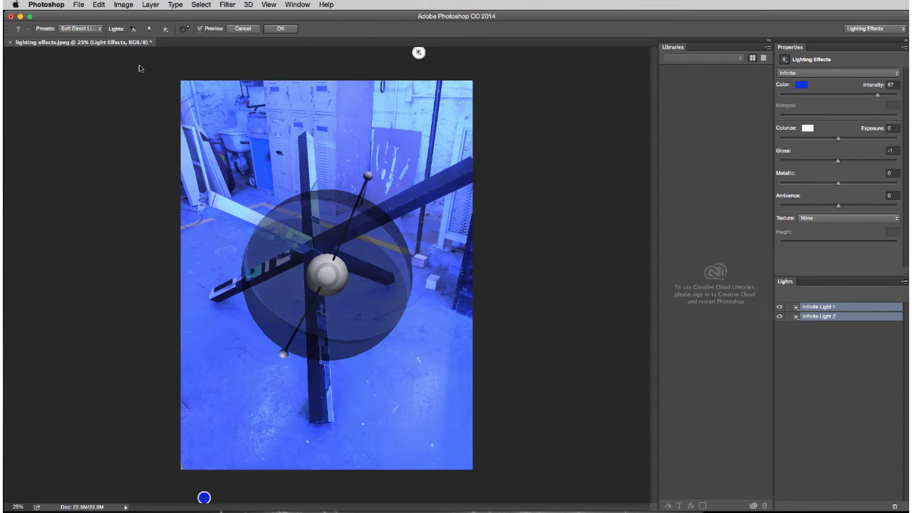
pyautogui.click(93, 28)
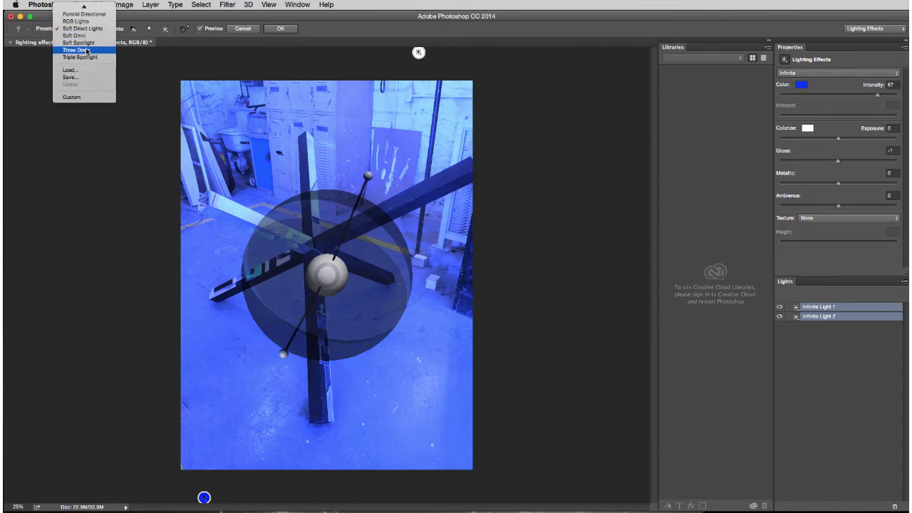
pyautogui.click(85, 51)
pyautogui.click(93, 29)
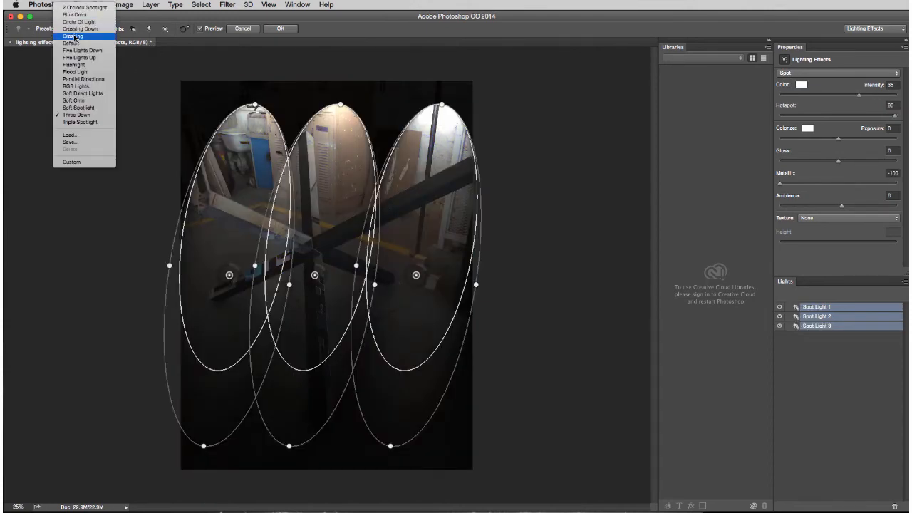
pyautogui.click(74, 44)
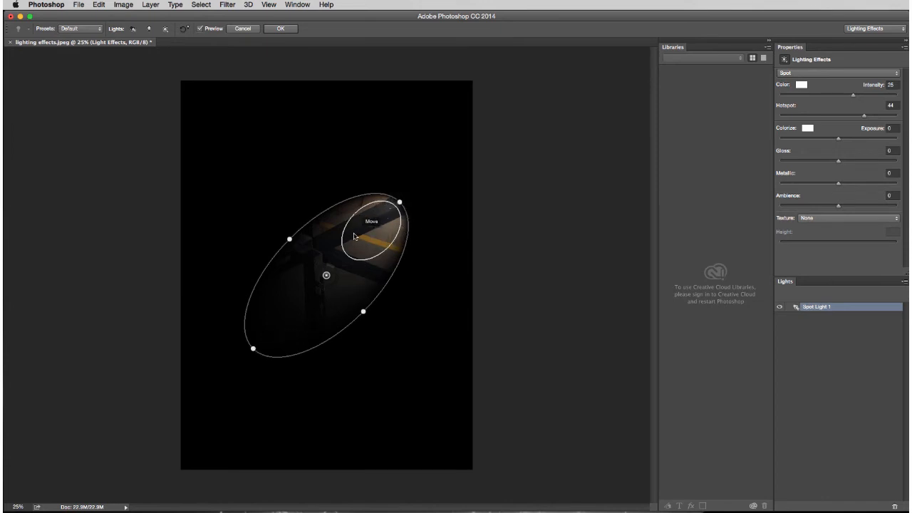
# Step: Compare the Infinite, Spot and Point light types on the photo, and return the light to Spot
pyautogui.click(841, 74)
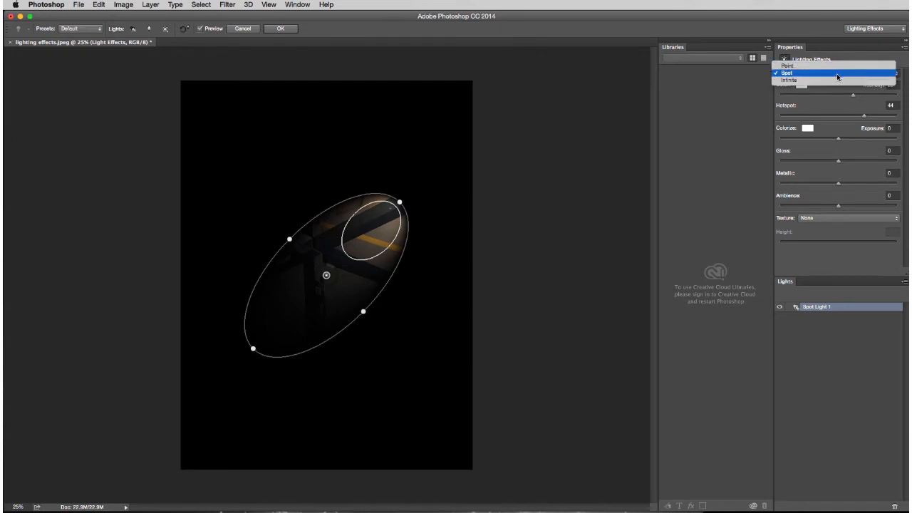
pyautogui.click(837, 86)
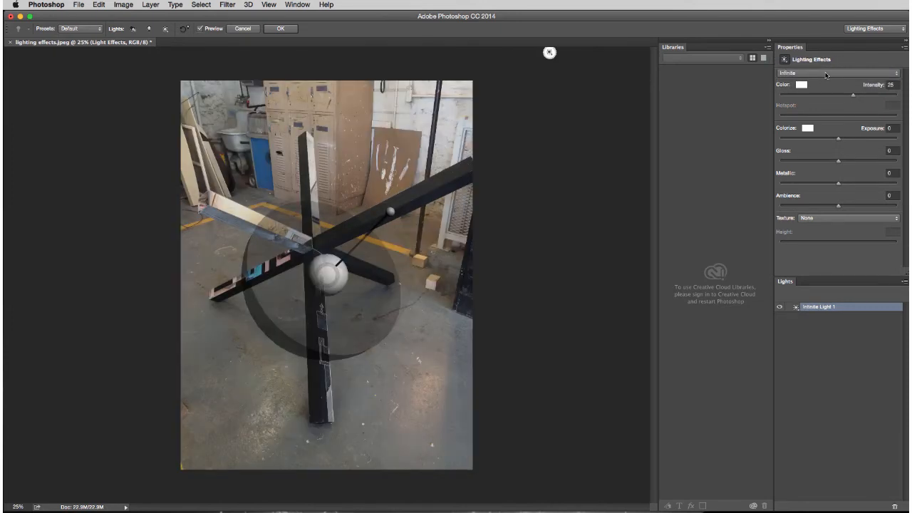
pyautogui.click(827, 74)
pyautogui.click(827, 65)
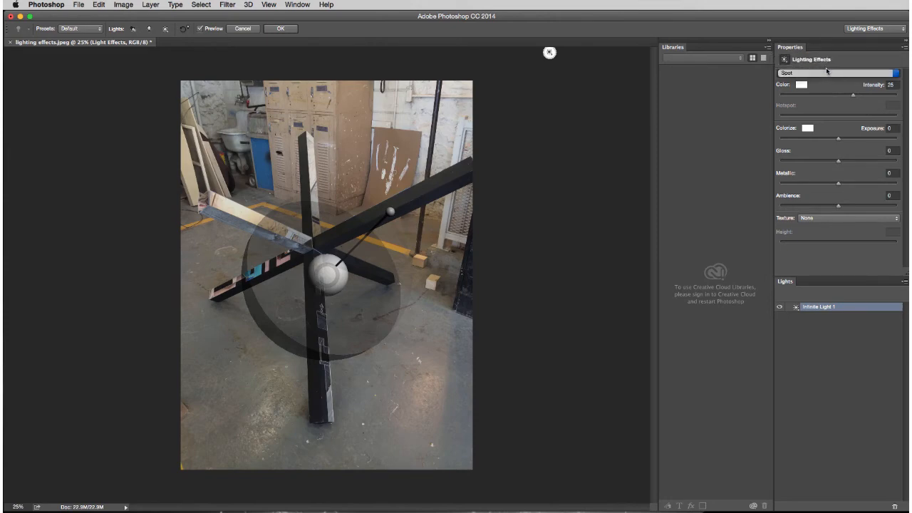
pyautogui.click(828, 75)
pyautogui.click(828, 66)
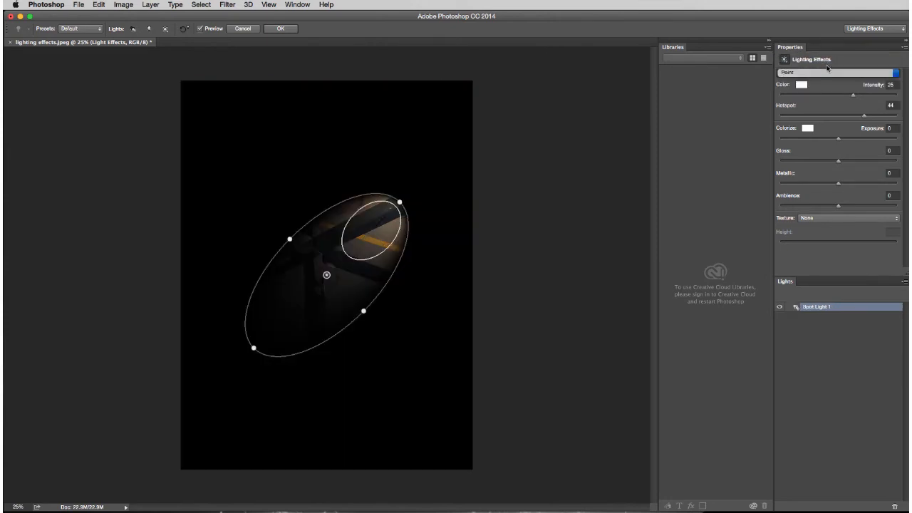
pyautogui.click(822, 71)
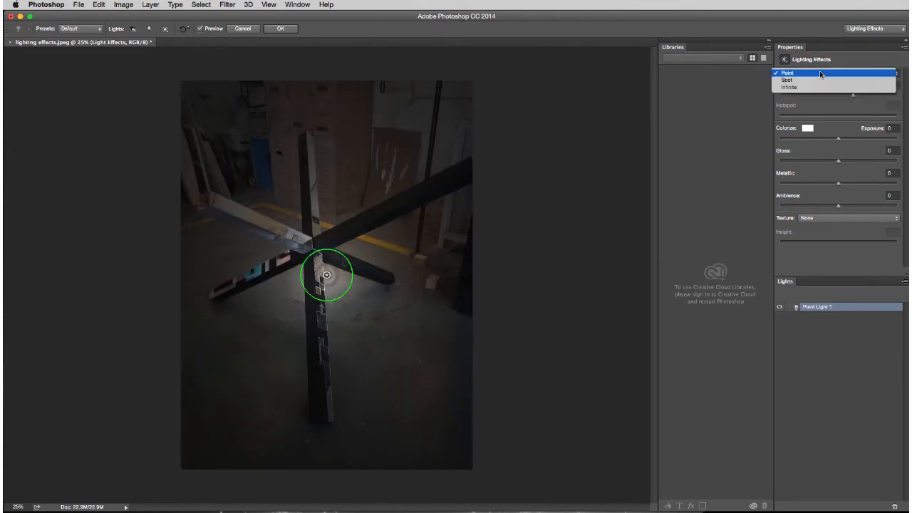
pyautogui.click(819, 83)
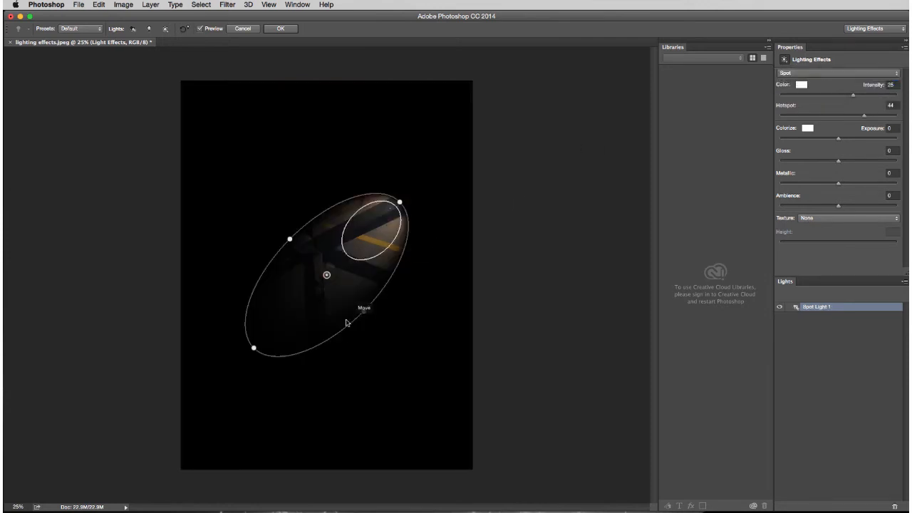
# Step: Reshape the spotlight into a large circle and centre it on the point where the sculpture's beams cross
pyautogui.moveTo(253, 348); pyautogui.dragTo(348, 318)
pyautogui.moveTo(289, 305); pyautogui.dragTo(278, 293)
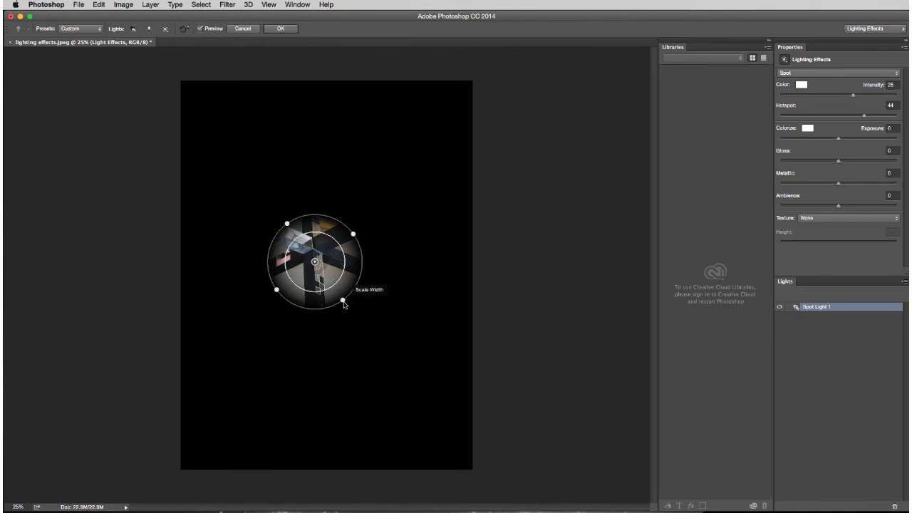
pyautogui.moveTo(344, 301); pyautogui.dragTo(349, 309)
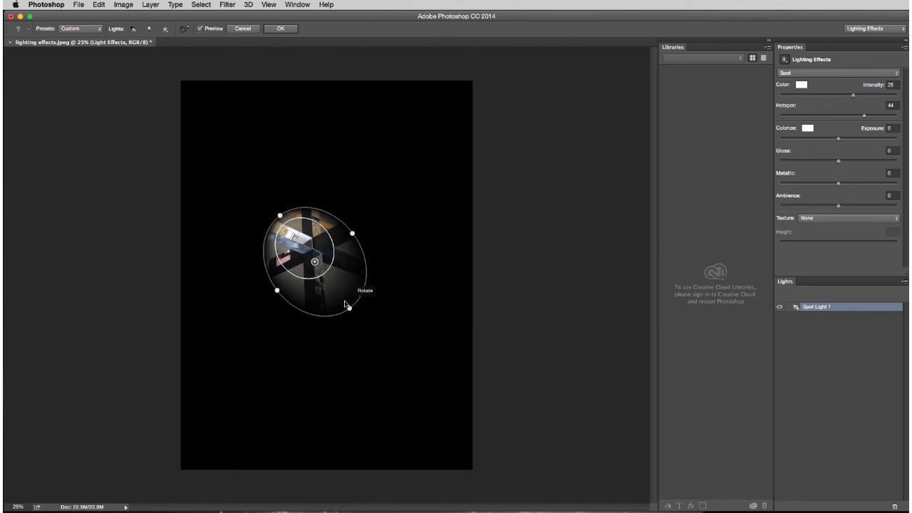
pyautogui.moveTo(350, 311); pyautogui.dragTo(353, 314)
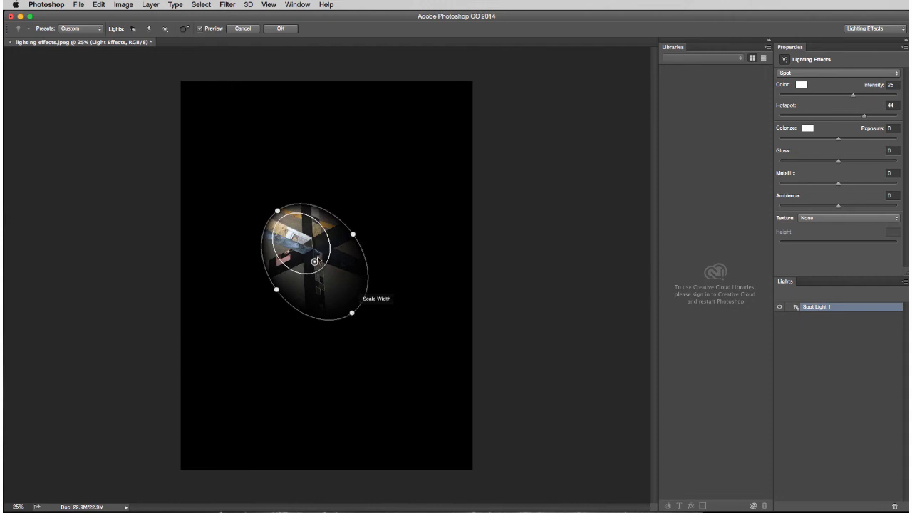
pyautogui.moveTo(323, 245); pyautogui.dragTo(334, 257)
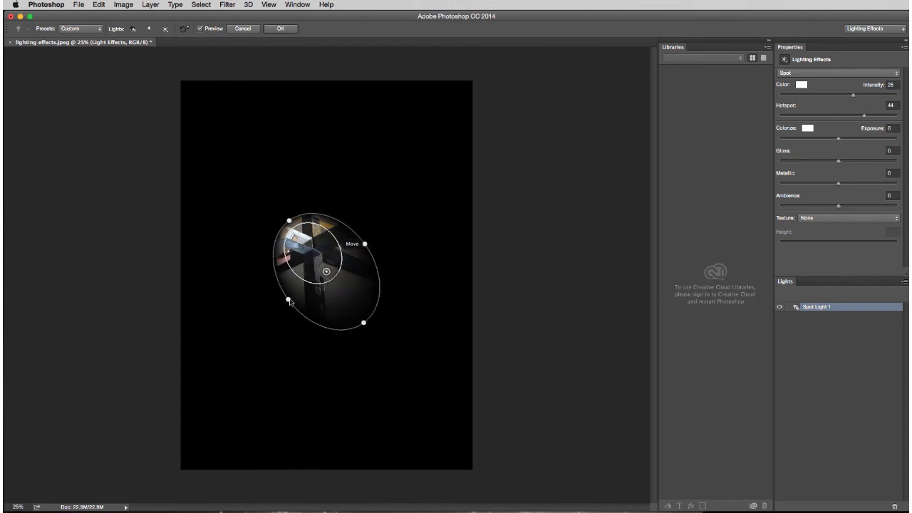
pyautogui.moveTo(293, 302); pyautogui.dragTo(289, 299)
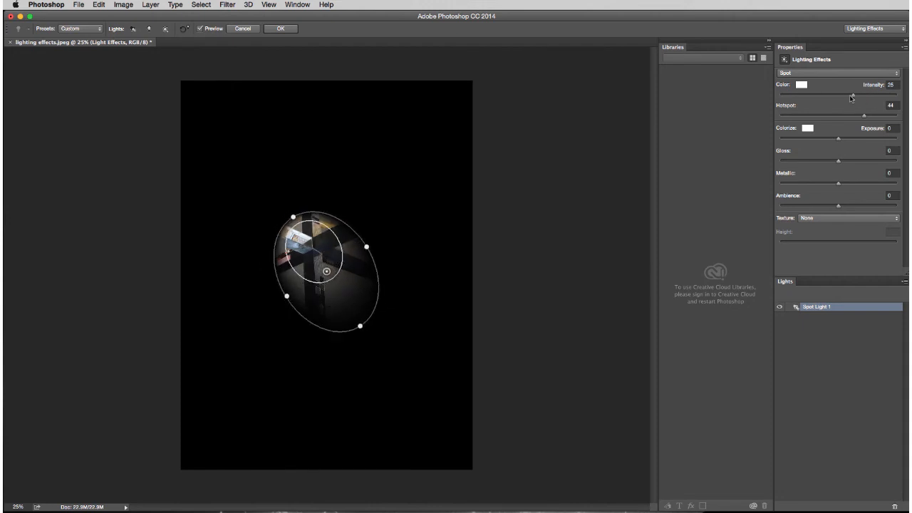
pyautogui.moveTo(368, 247); pyautogui.dragTo(428, 223)
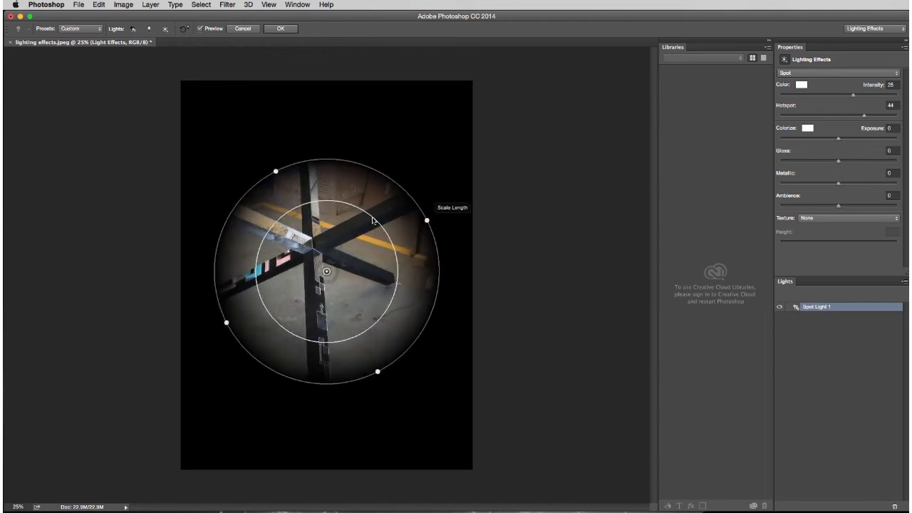
pyautogui.moveTo(372, 221); pyautogui.dragTo(369, 193)
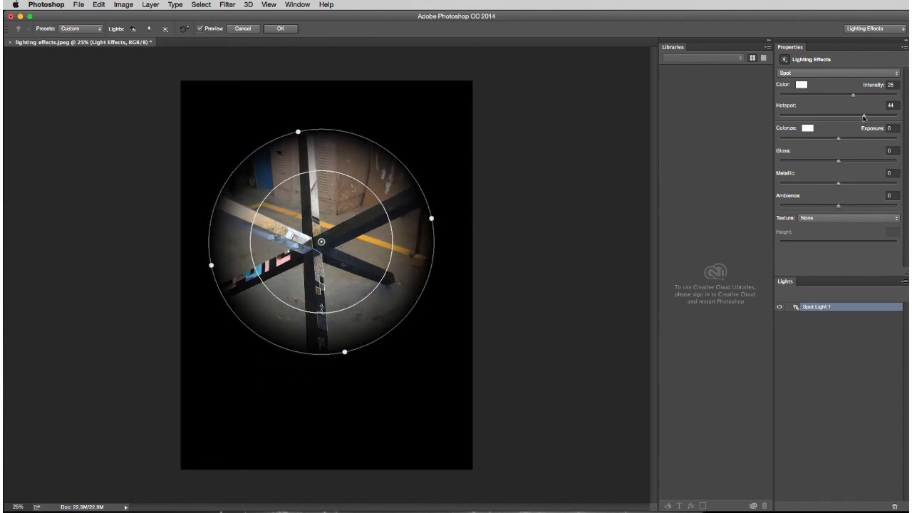
# Step: Fine-tune the spotlight with Hotspot 7, Intensity 34, Exposure -7 and a slightly larger circle, and apply the lighting filter
pyautogui.moveTo(864, 117); pyautogui.dragTo(860, 94)
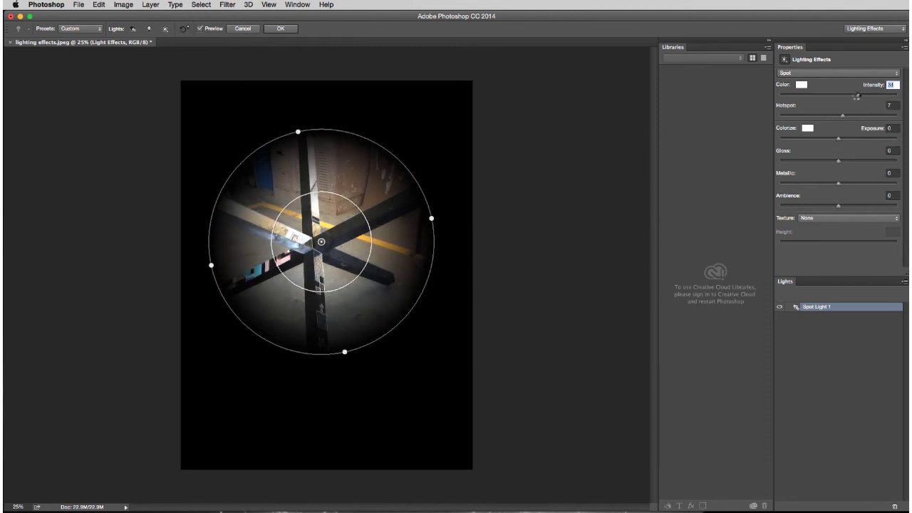
pyautogui.moveTo(345, 352); pyautogui.dragTo(350, 376)
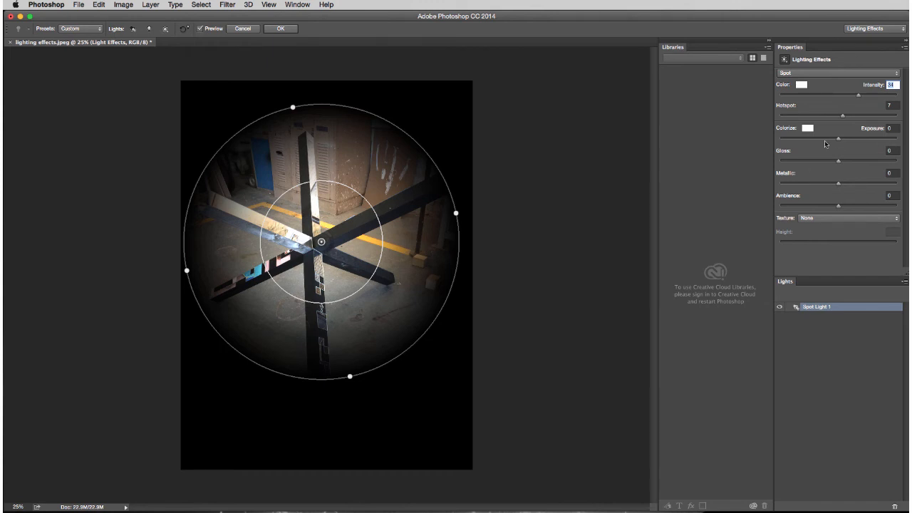
pyautogui.moveTo(840, 139); pyautogui.dragTo(835, 137)
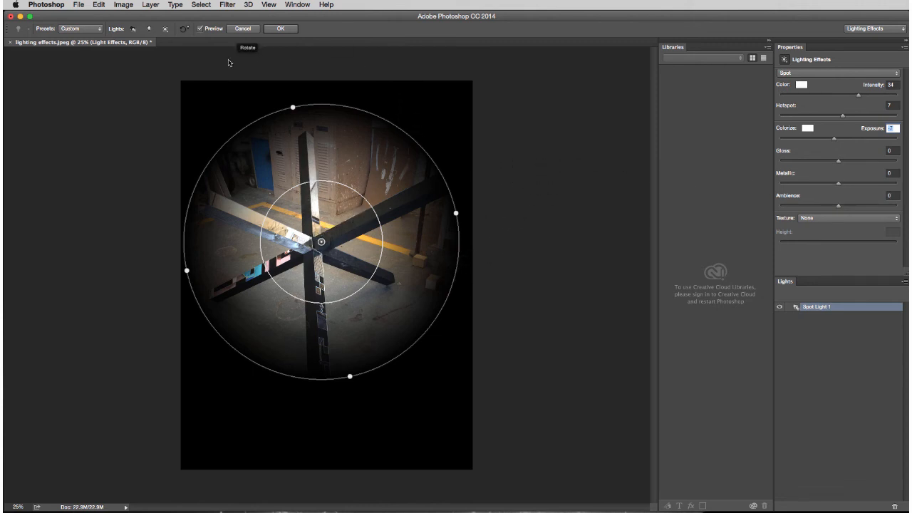
pyautogui.click(282, 29)
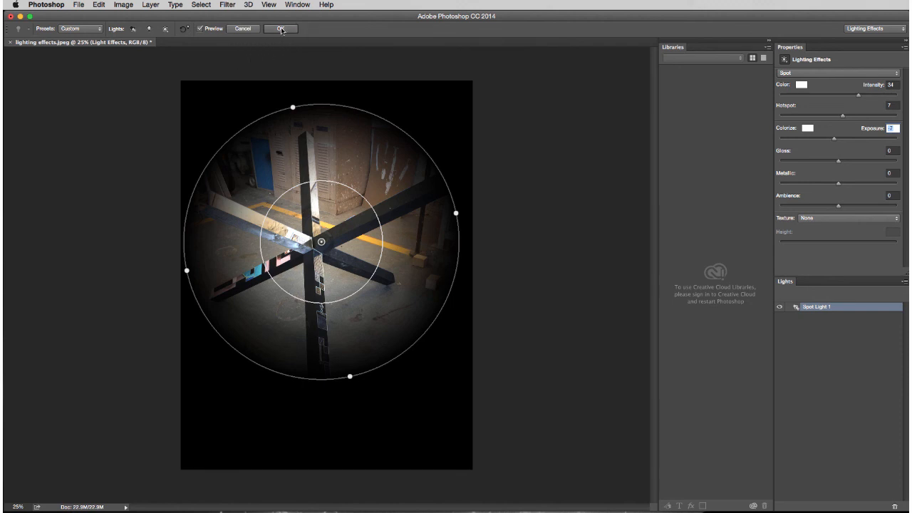